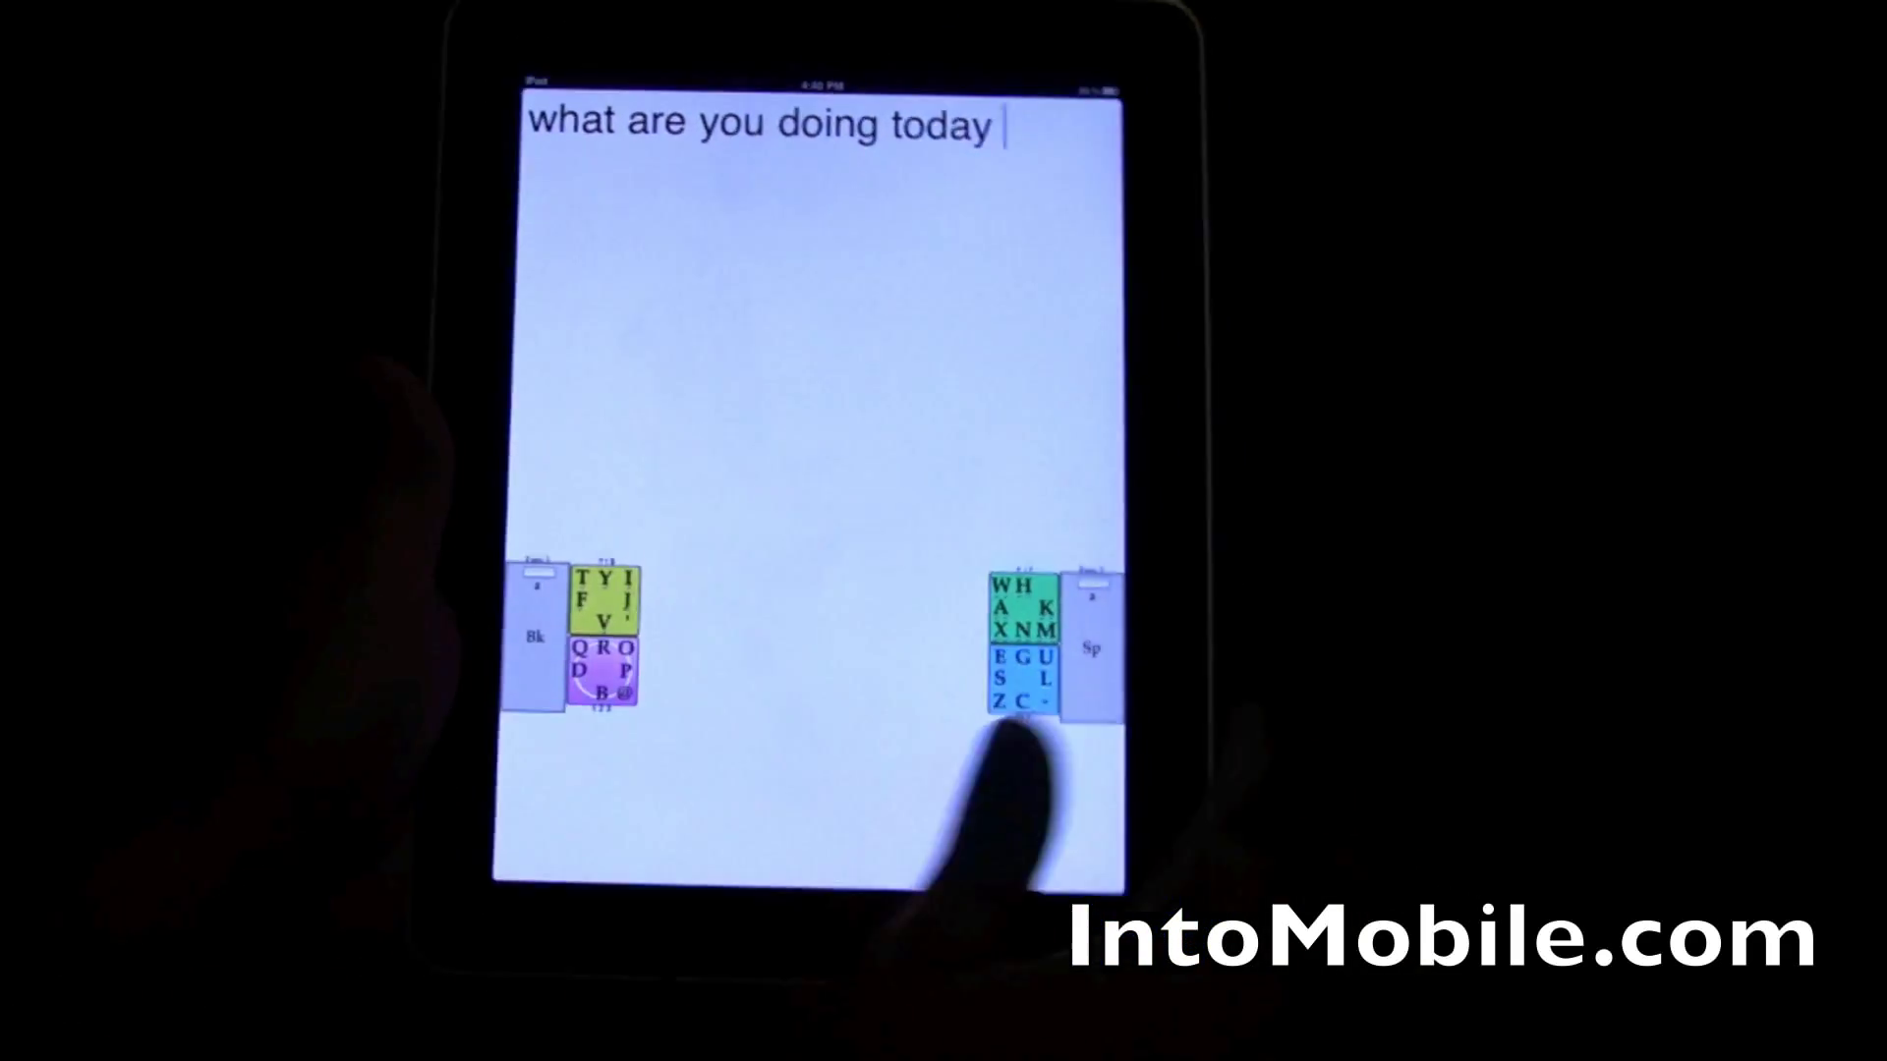
- Switch to the invisible-key level, enter 'hello how are you', and start a new line
{"action": "left_click", "coordinate": [634, 634]}
{"action": "left_click", "coordinate": [709, 619]}
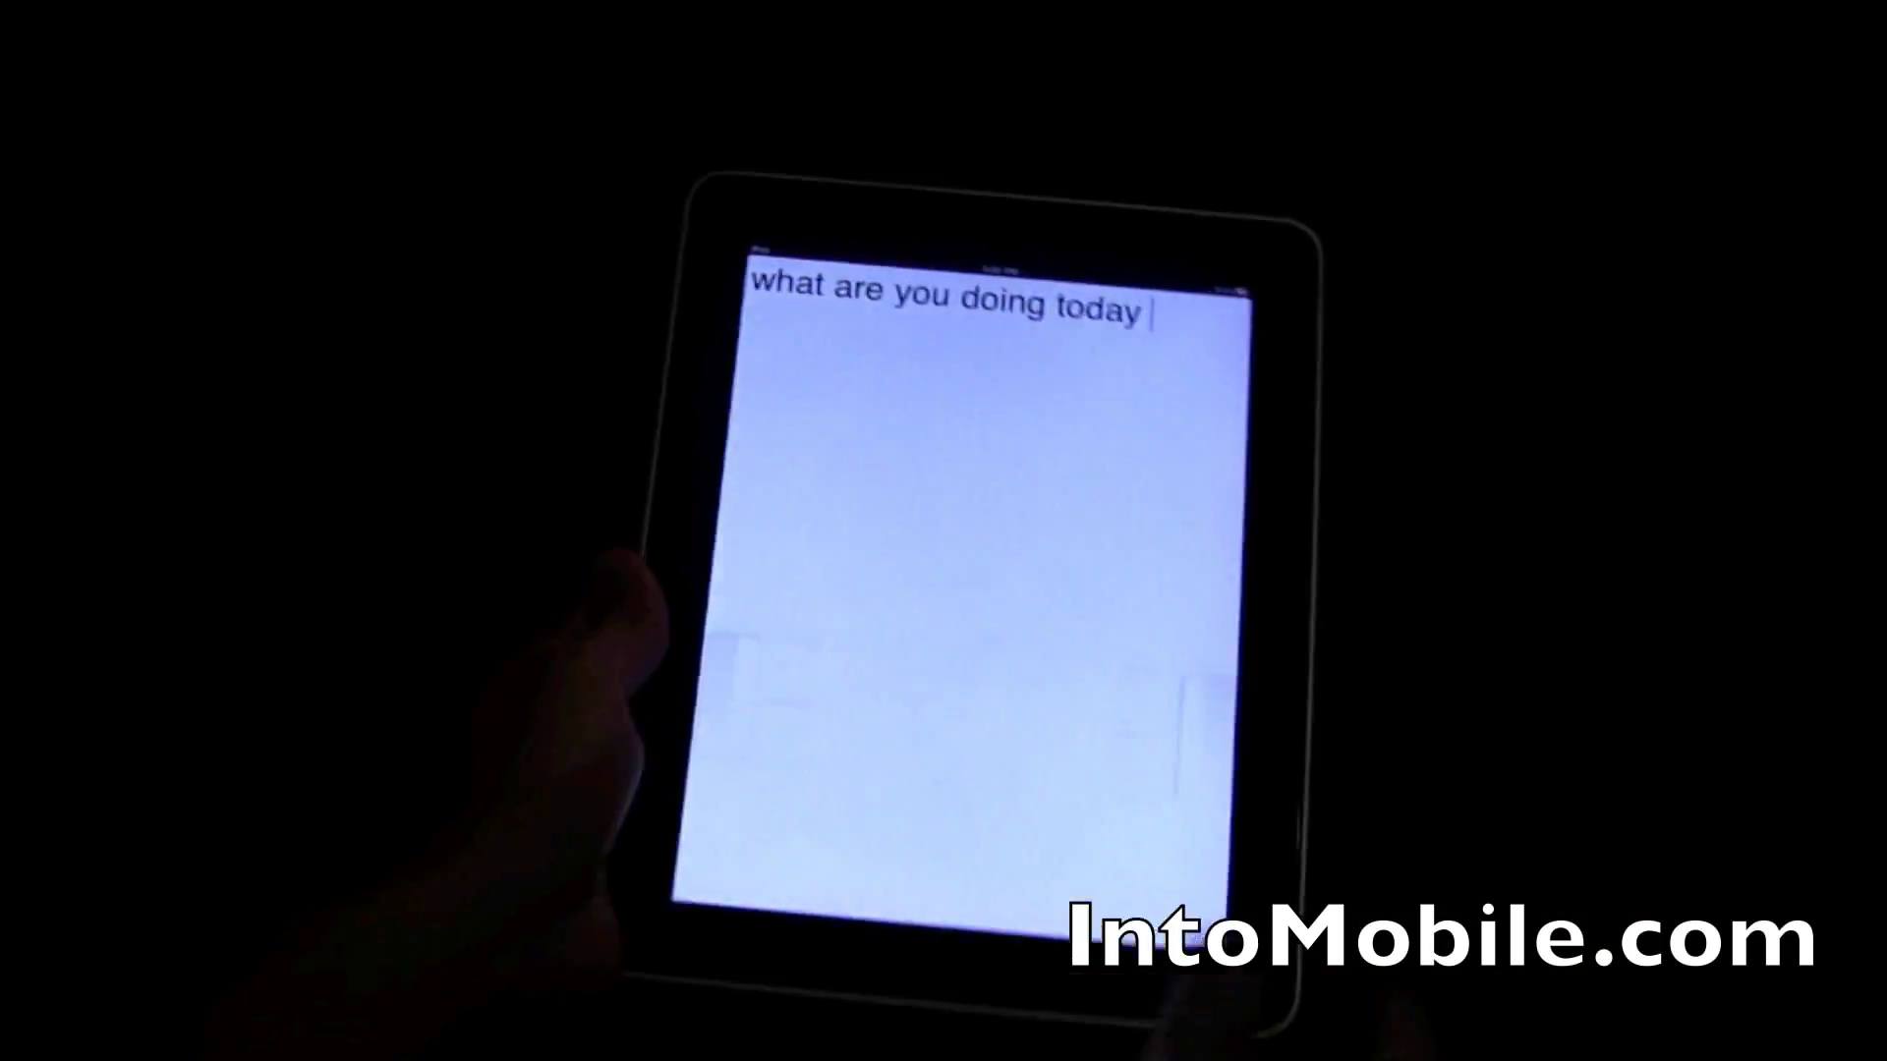
{"action": "type", "text": "as"}
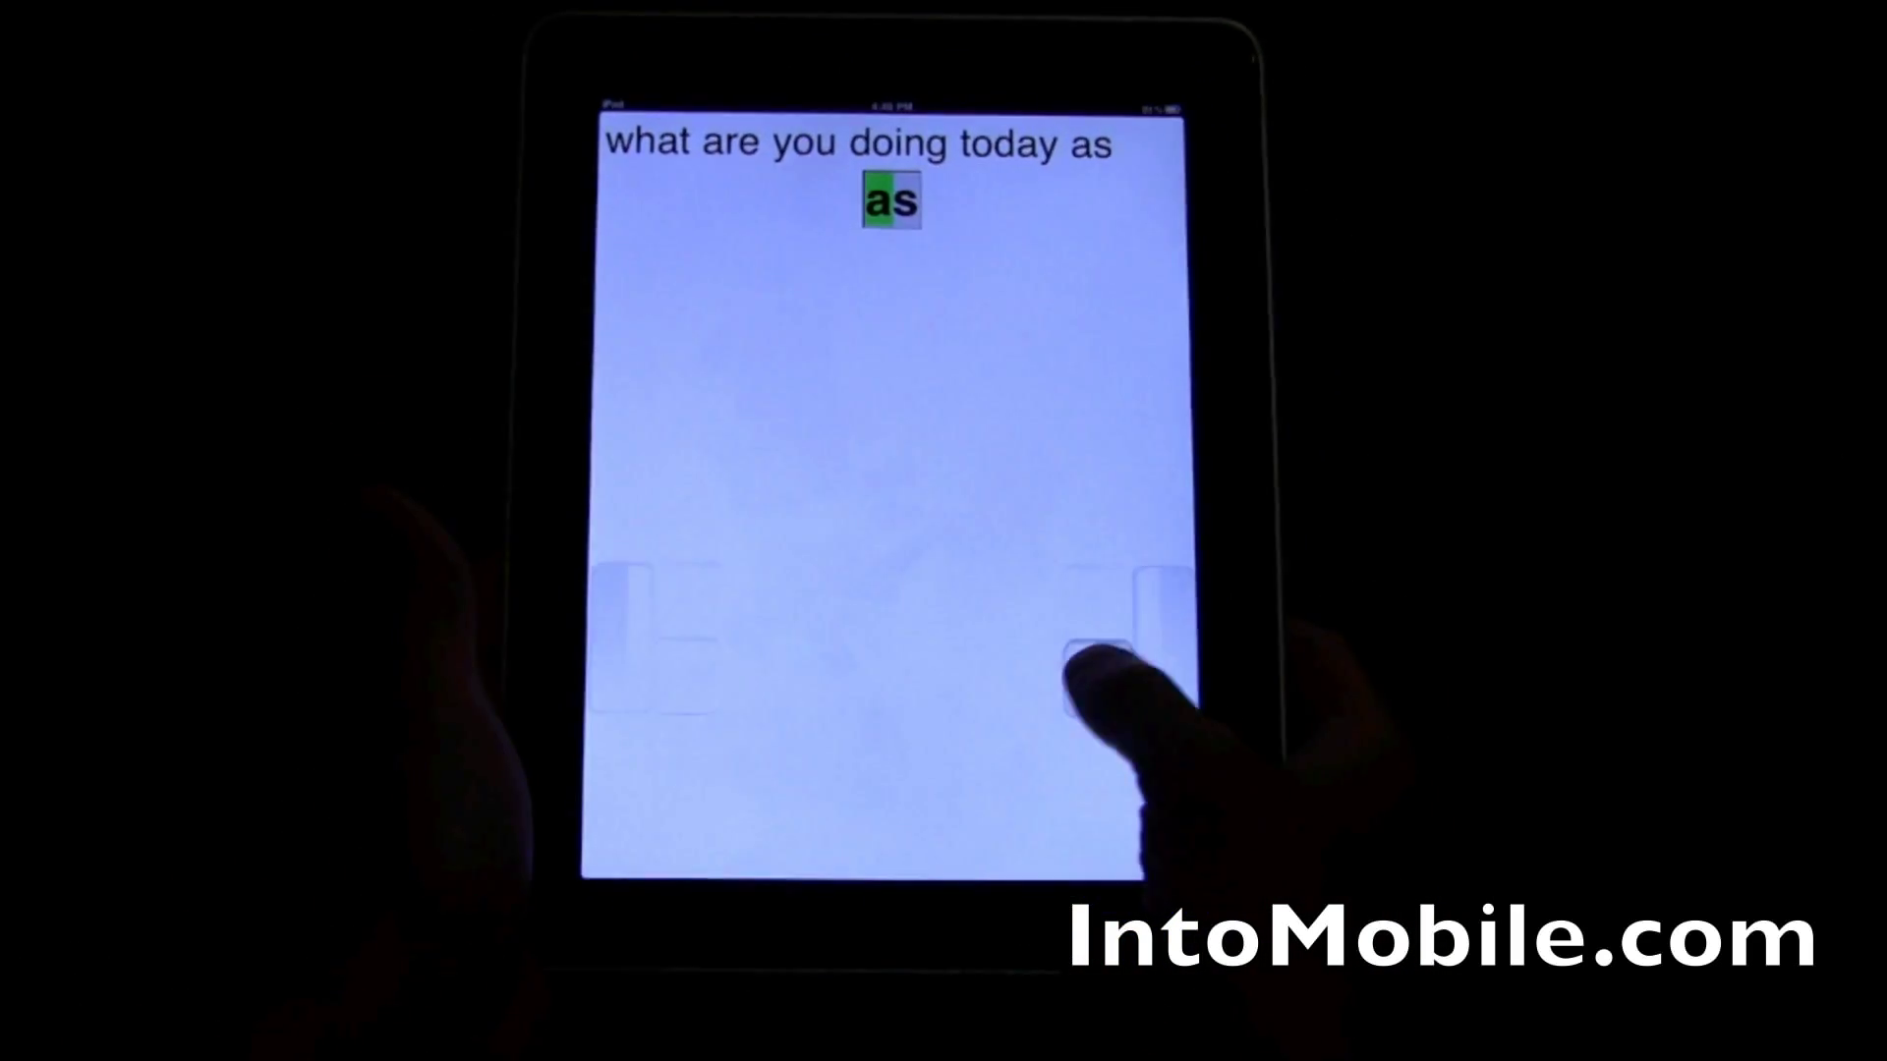
{"action": "type", "text": "ll"}
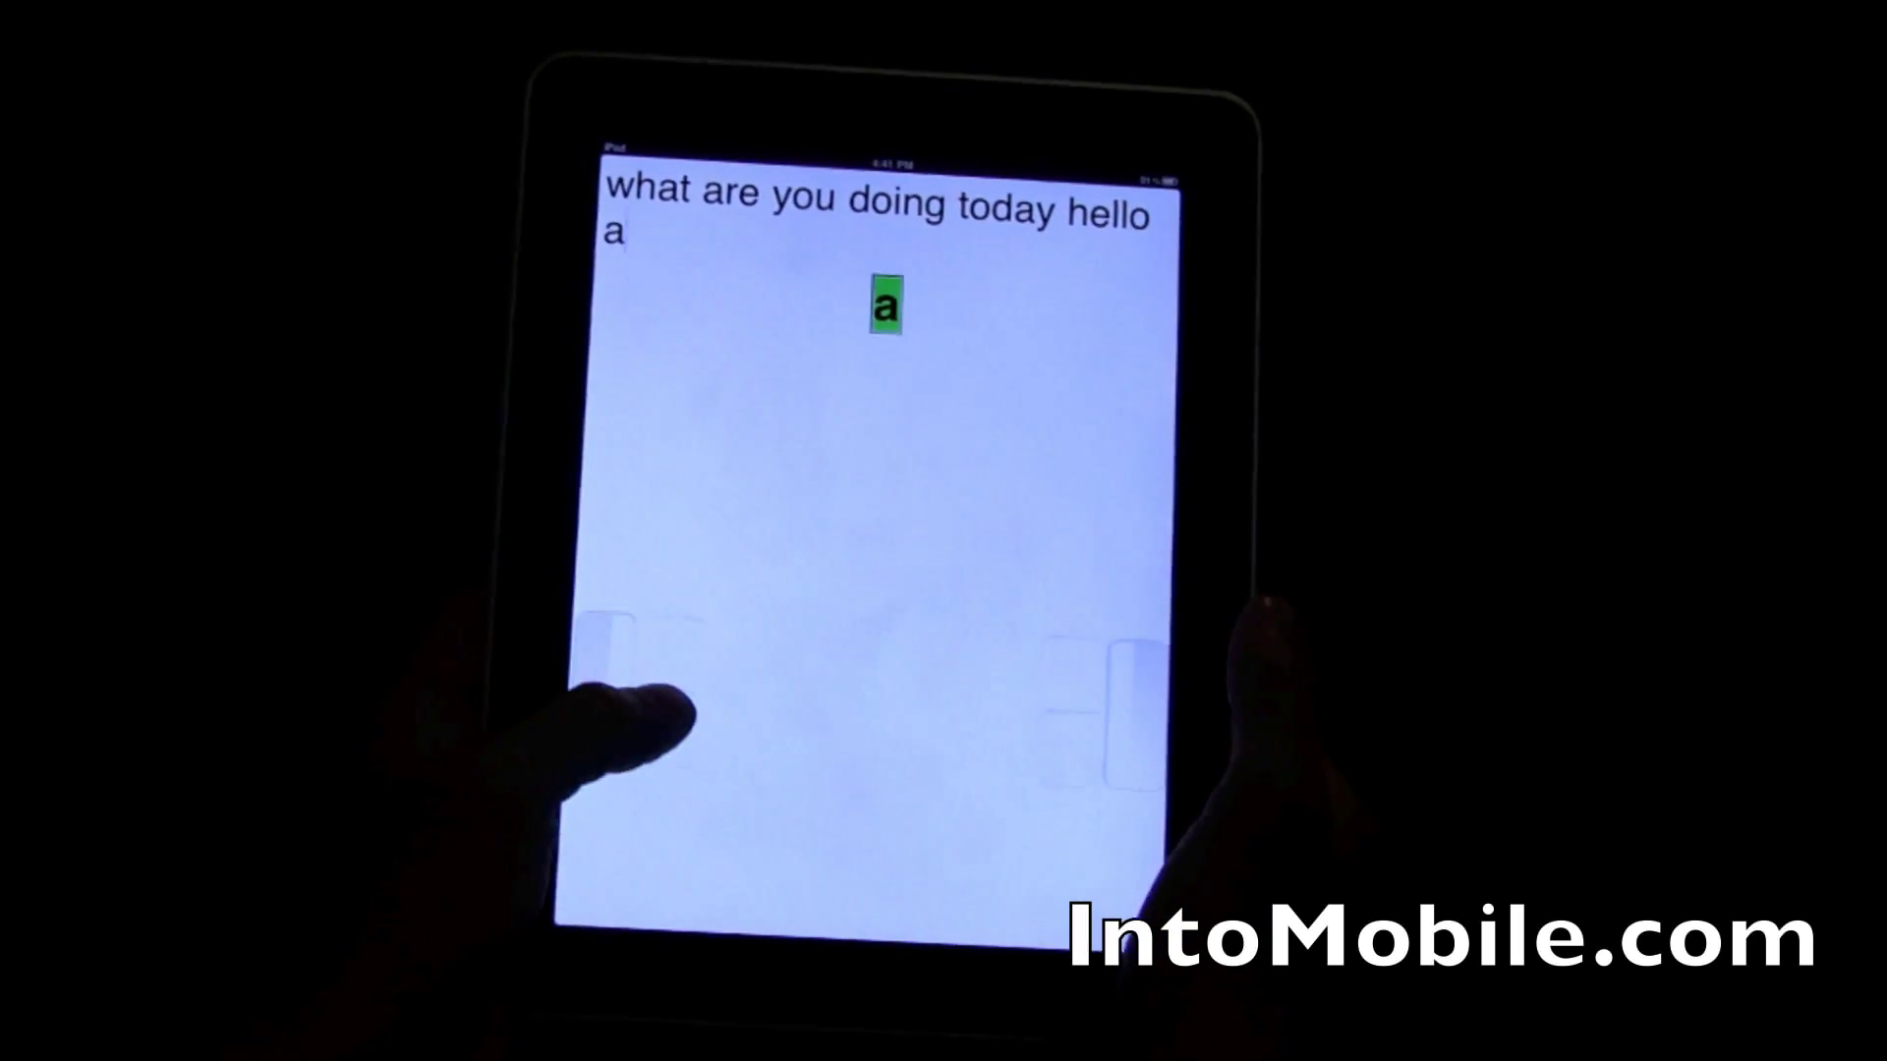
{"action": "type", "text": "ow"}
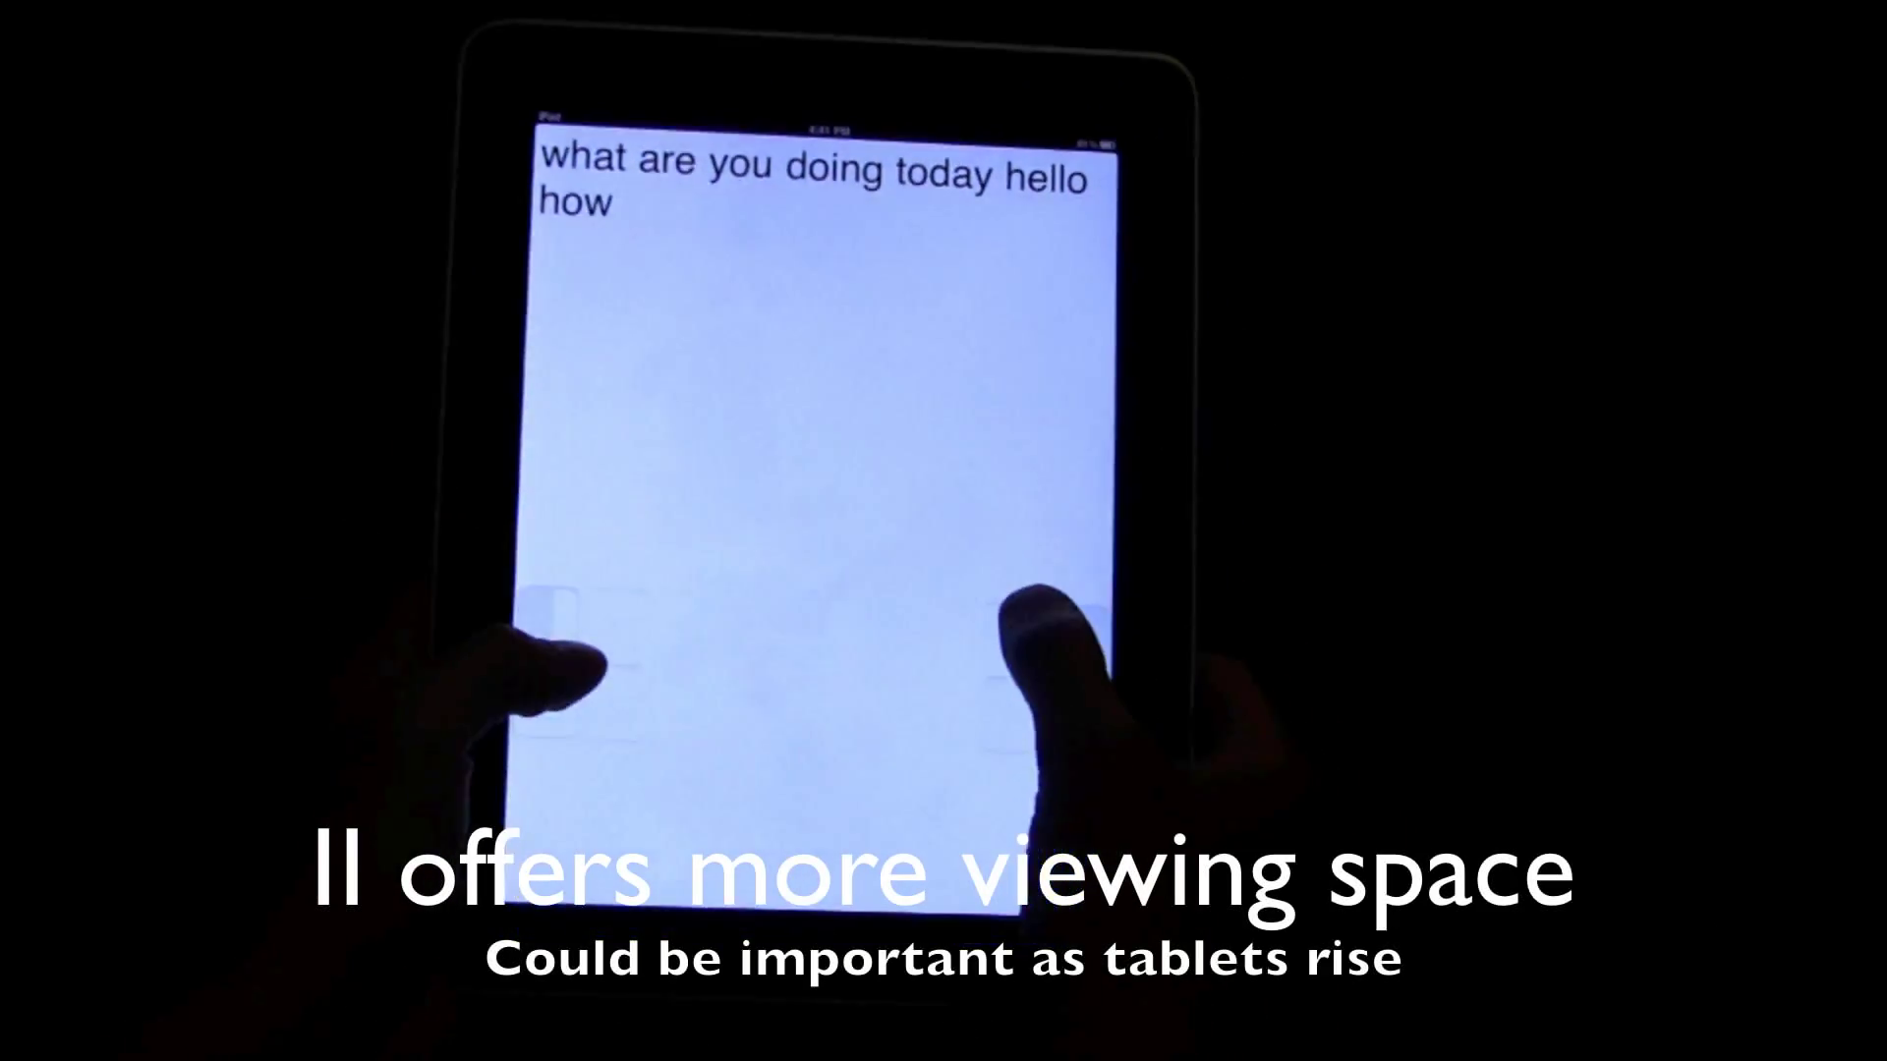
{"action": "type", "text": " are"}
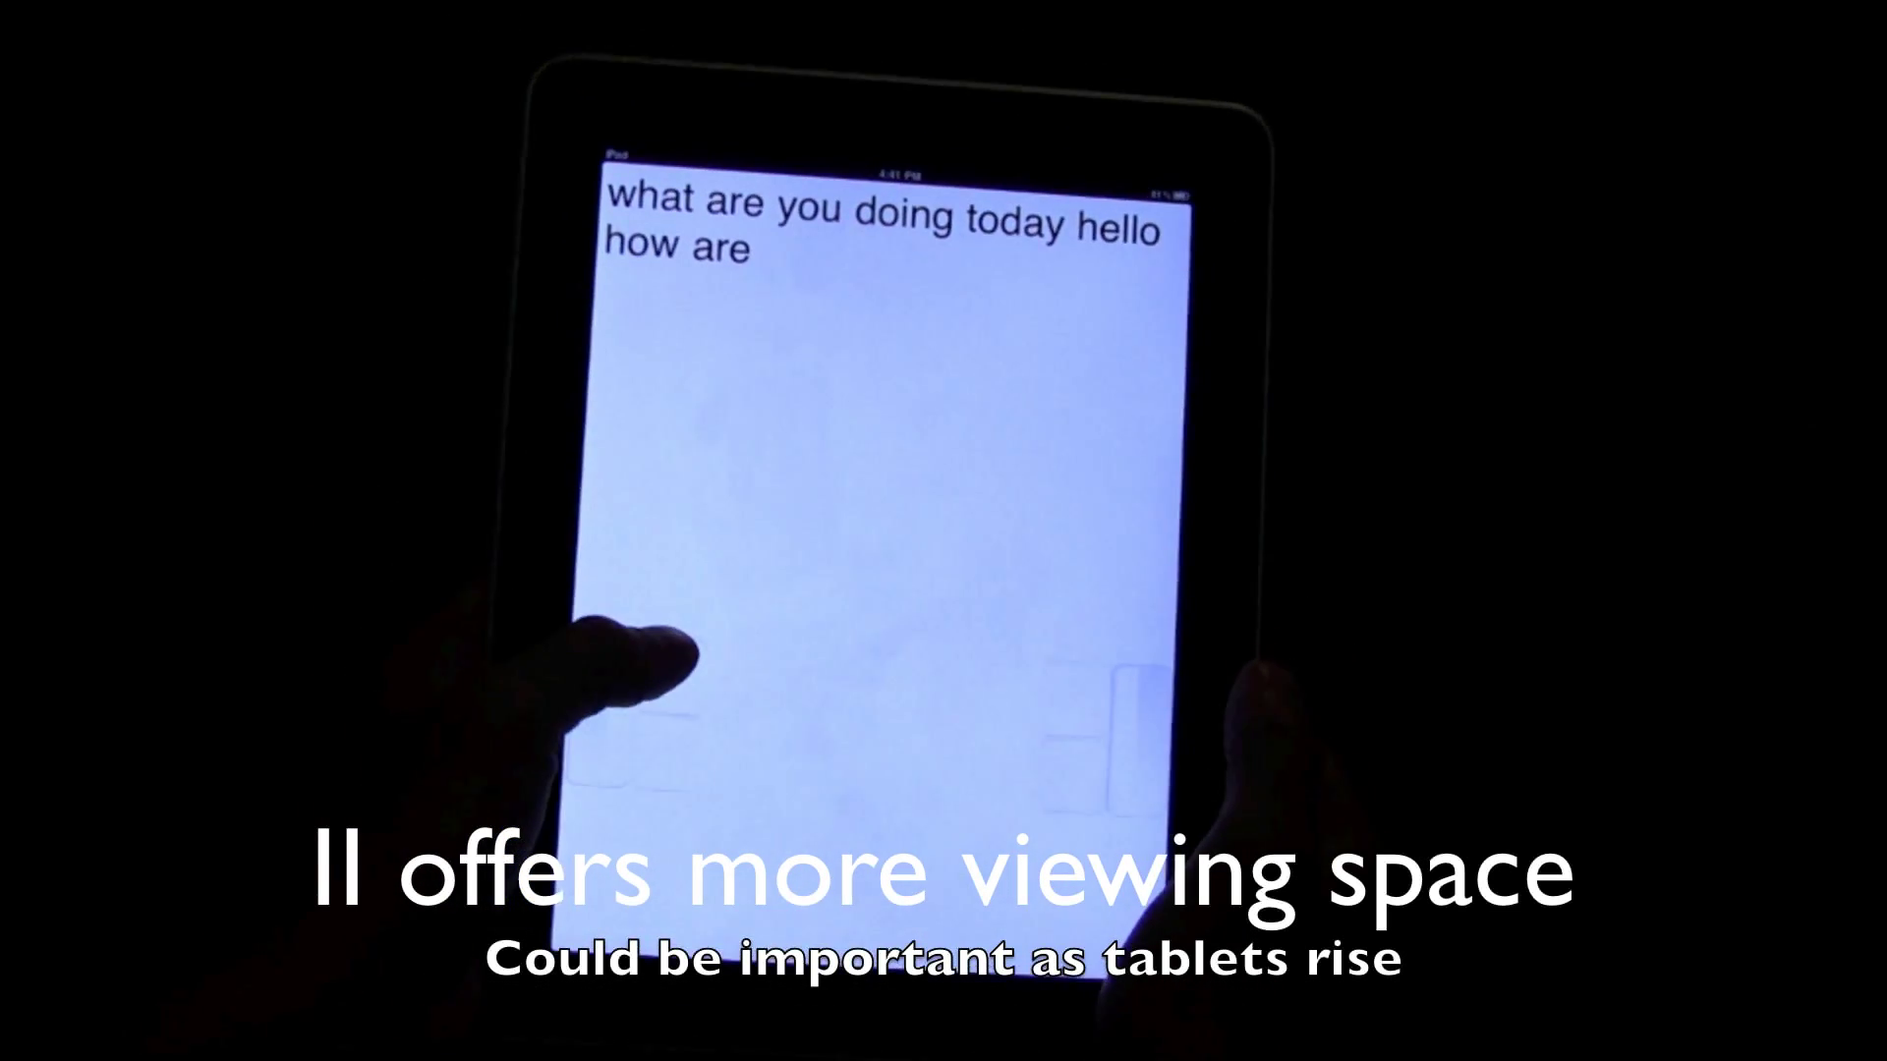
{"action": "type", "text": " i"}
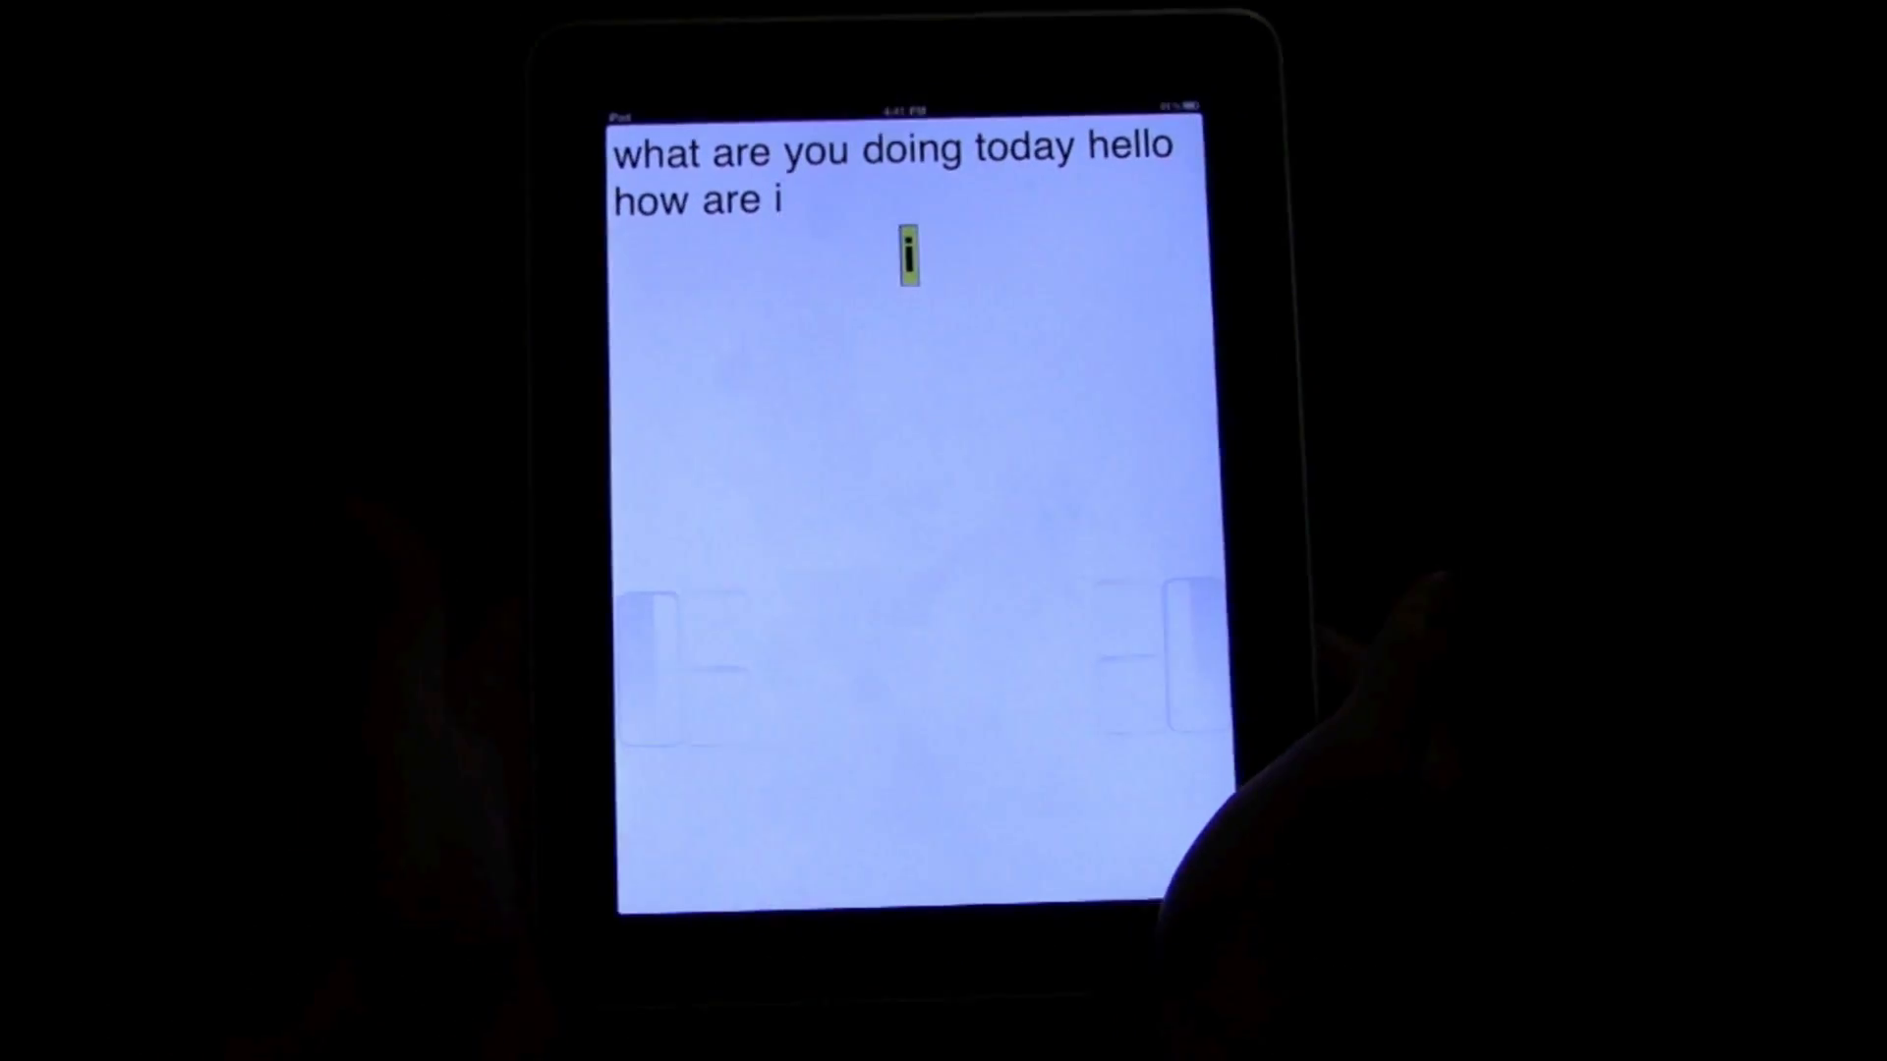
{"action": "key", "text": "BackSpace"}
{"action": "type", "text": "to"}
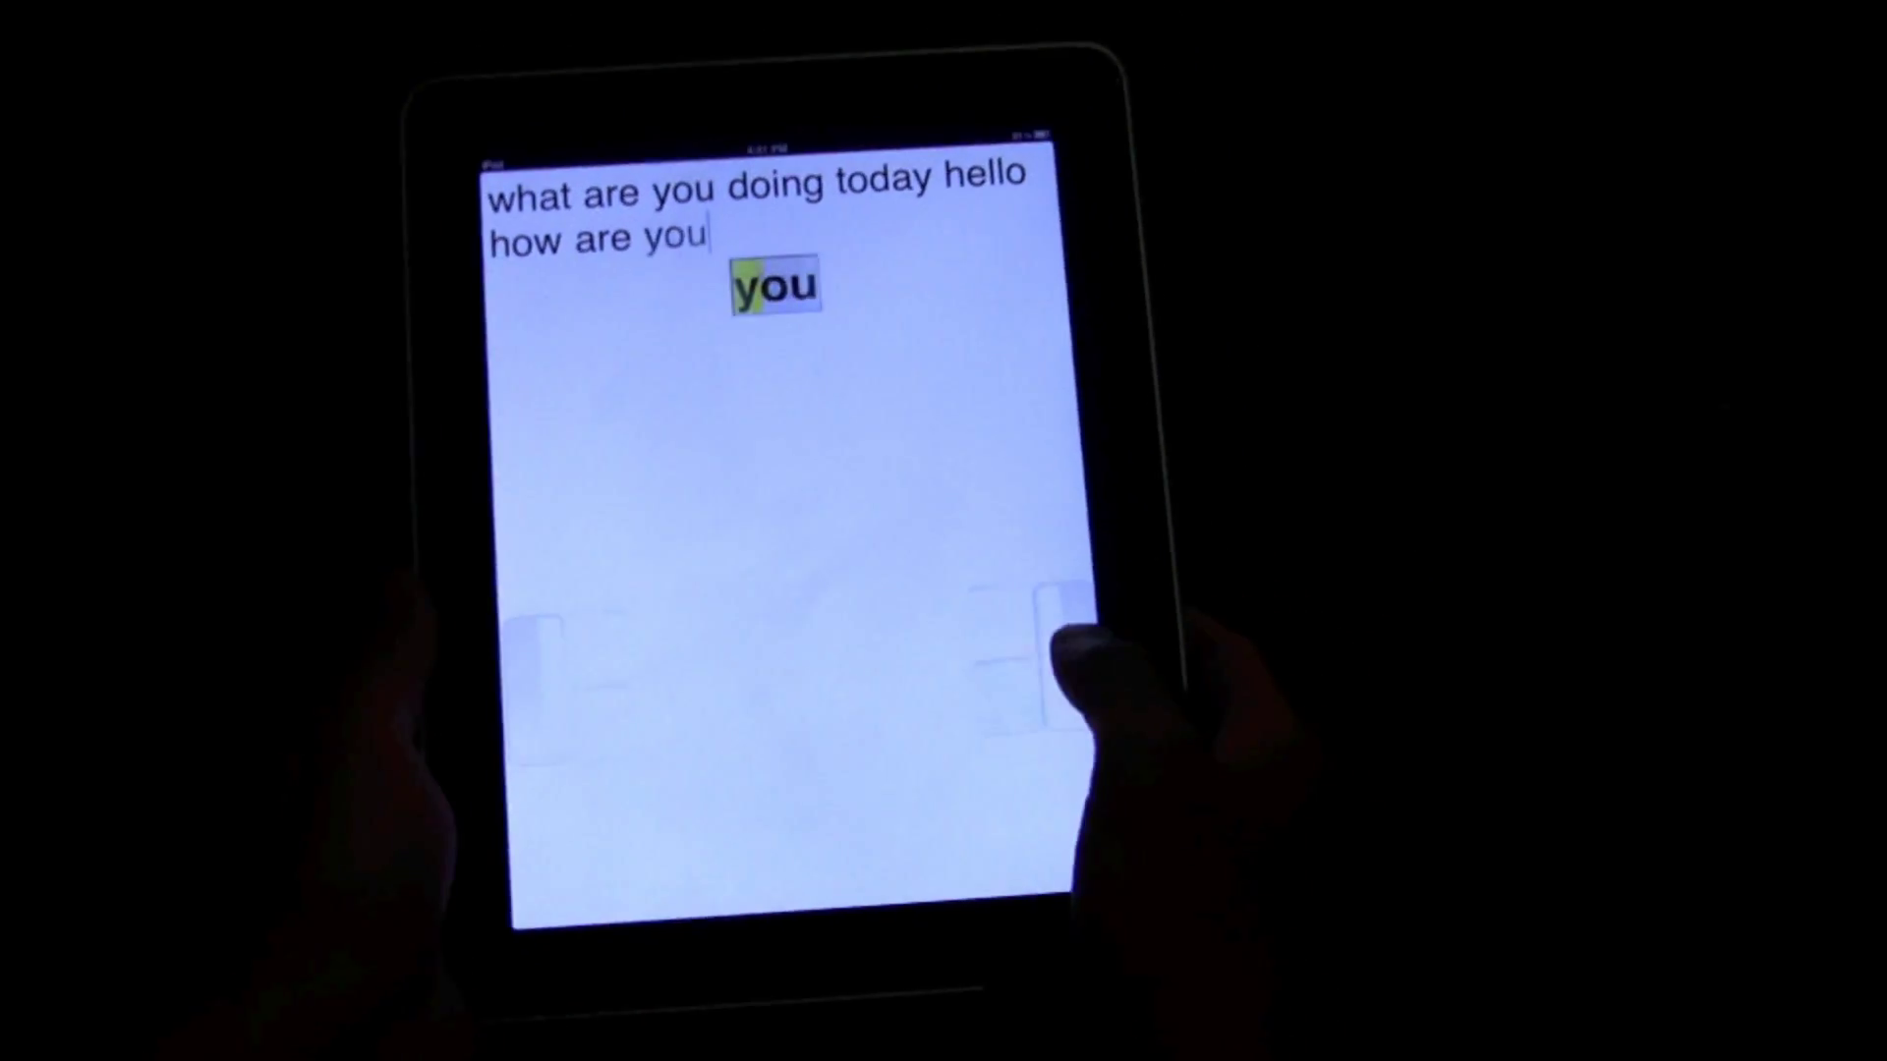
{"action": "key", "text": "Return"}
{"action": "type", "text": "Wh"}
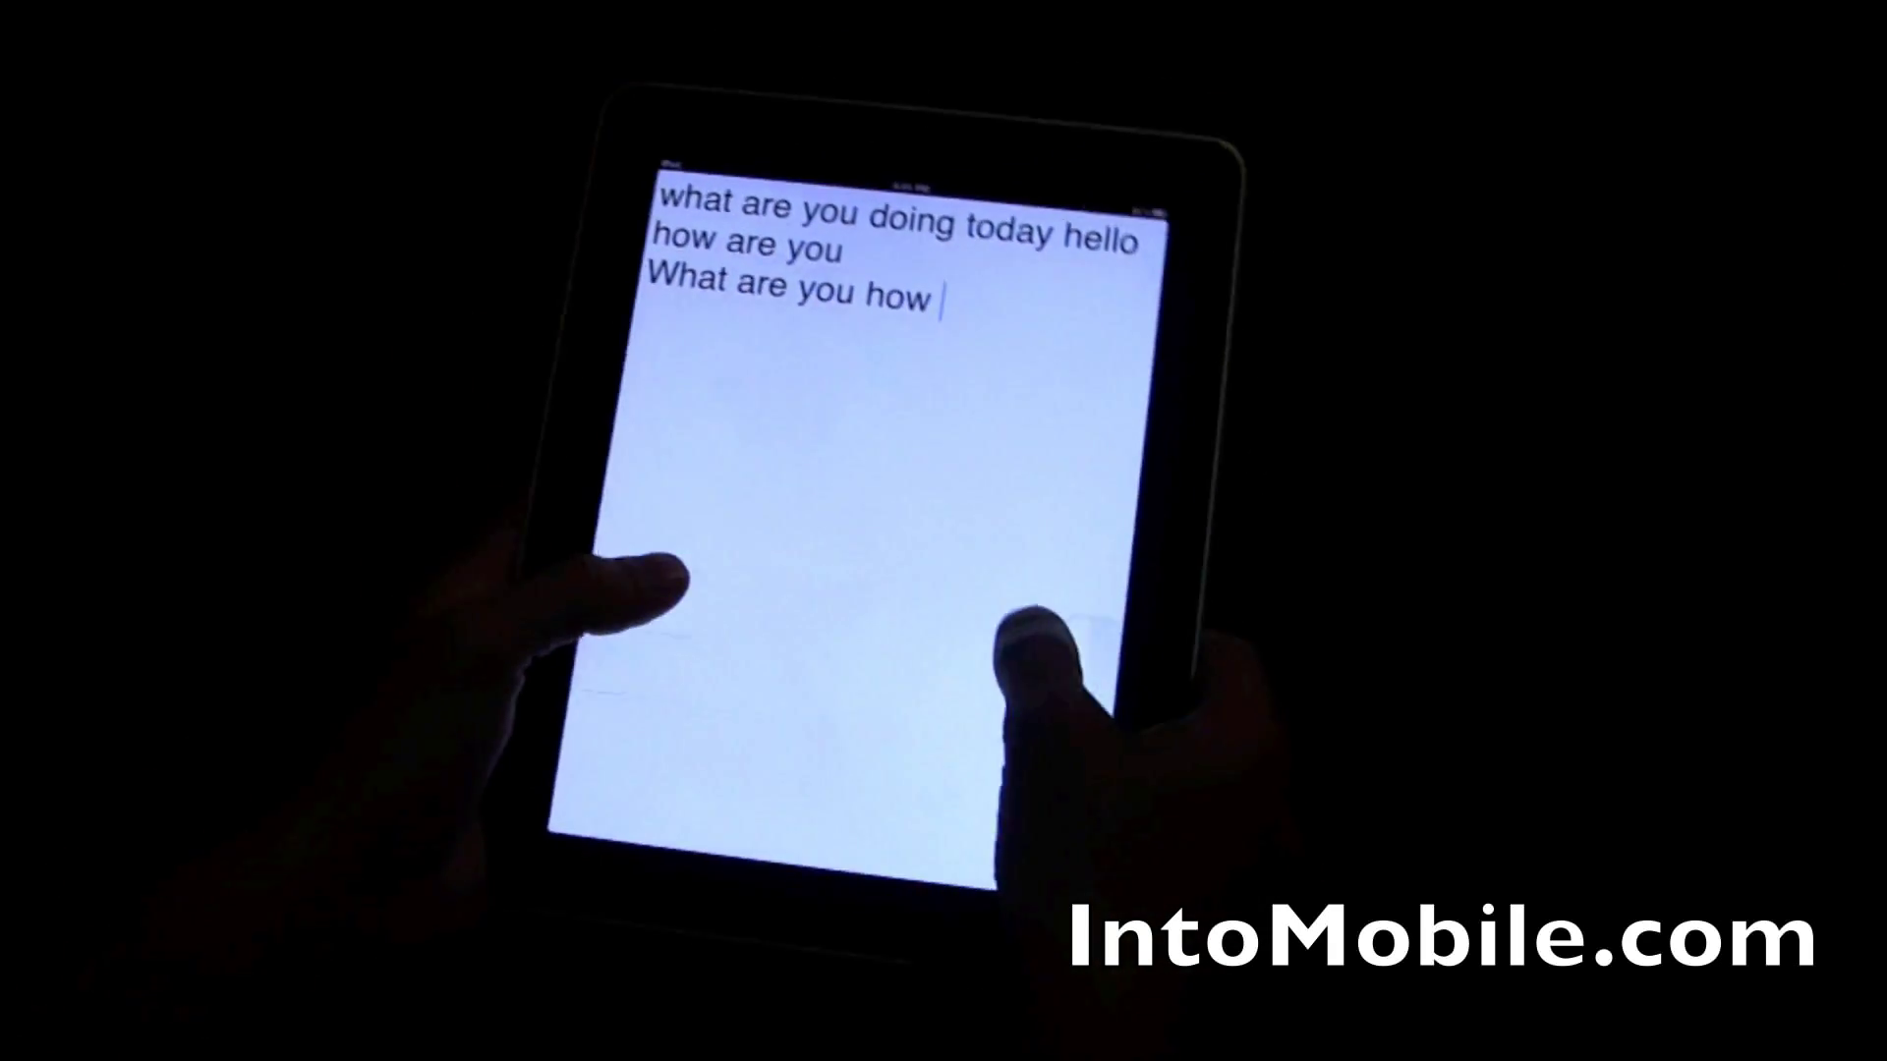
{"action": "type", "text": "at"}
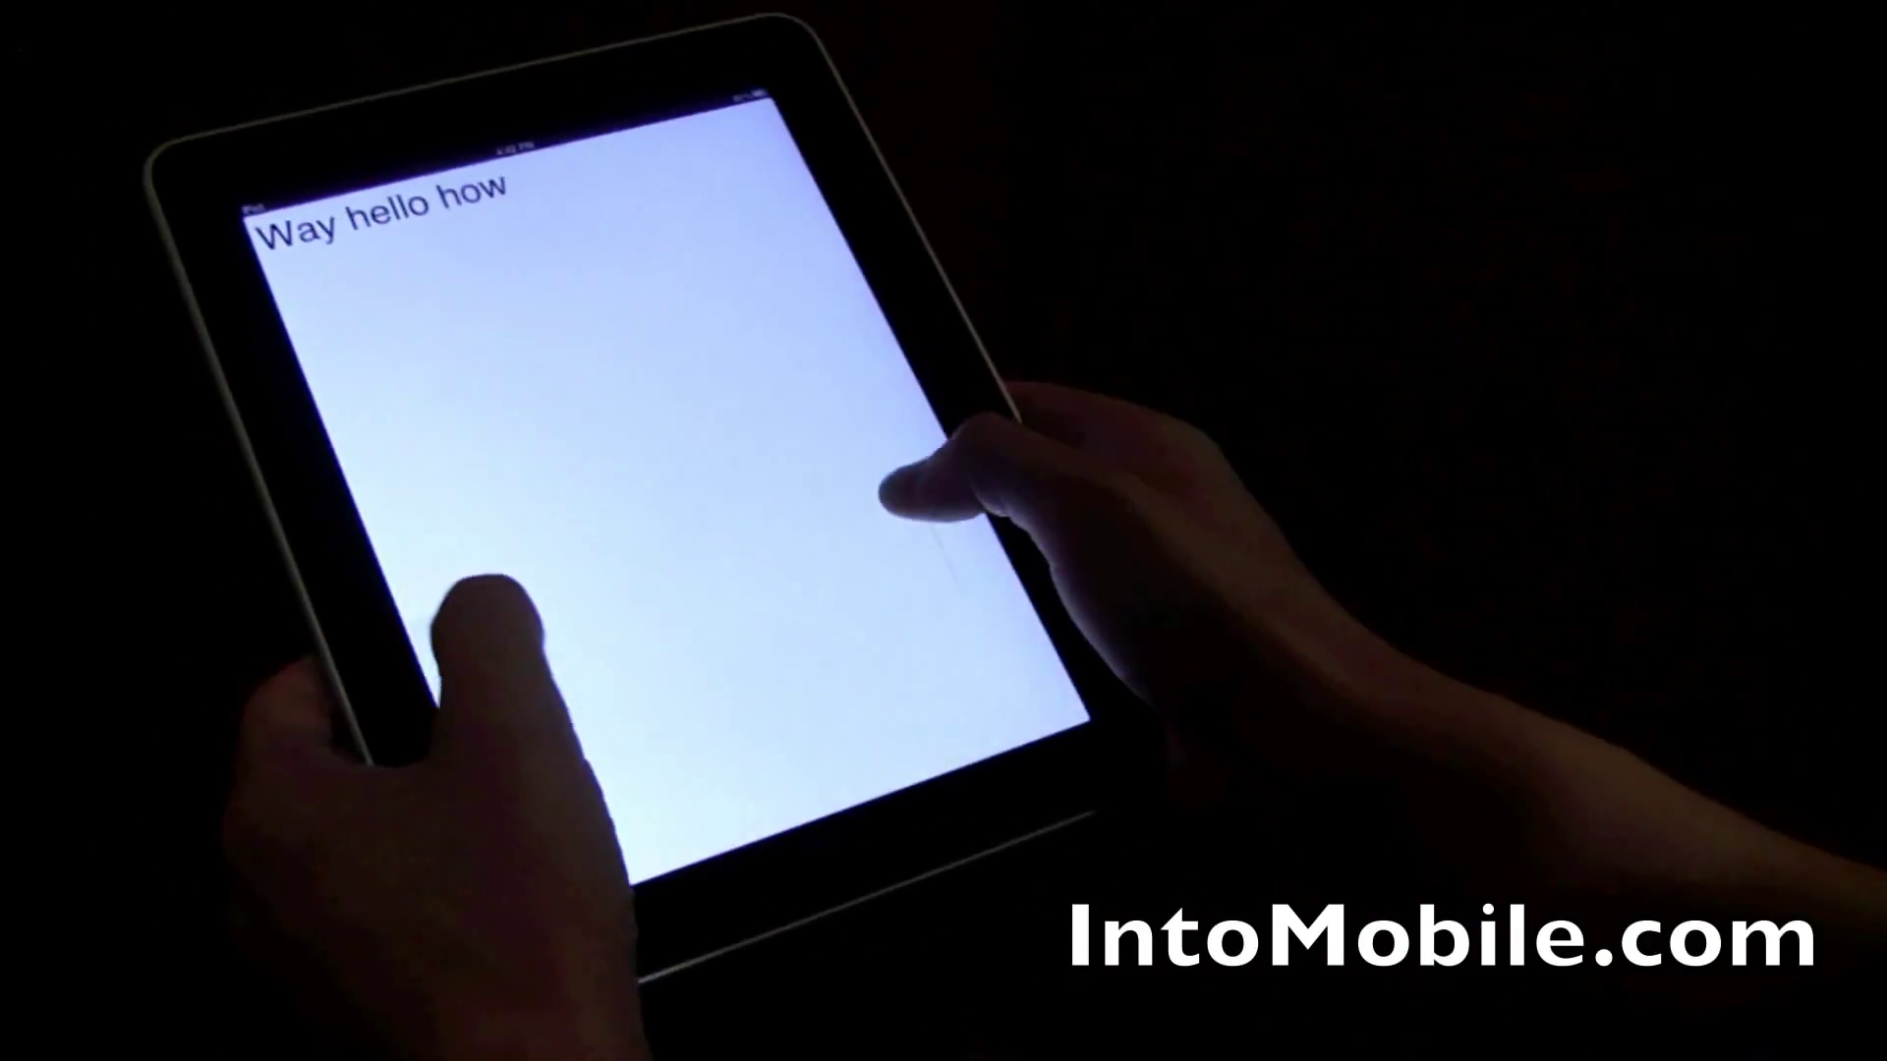
{"action": "type", "text": "t"}
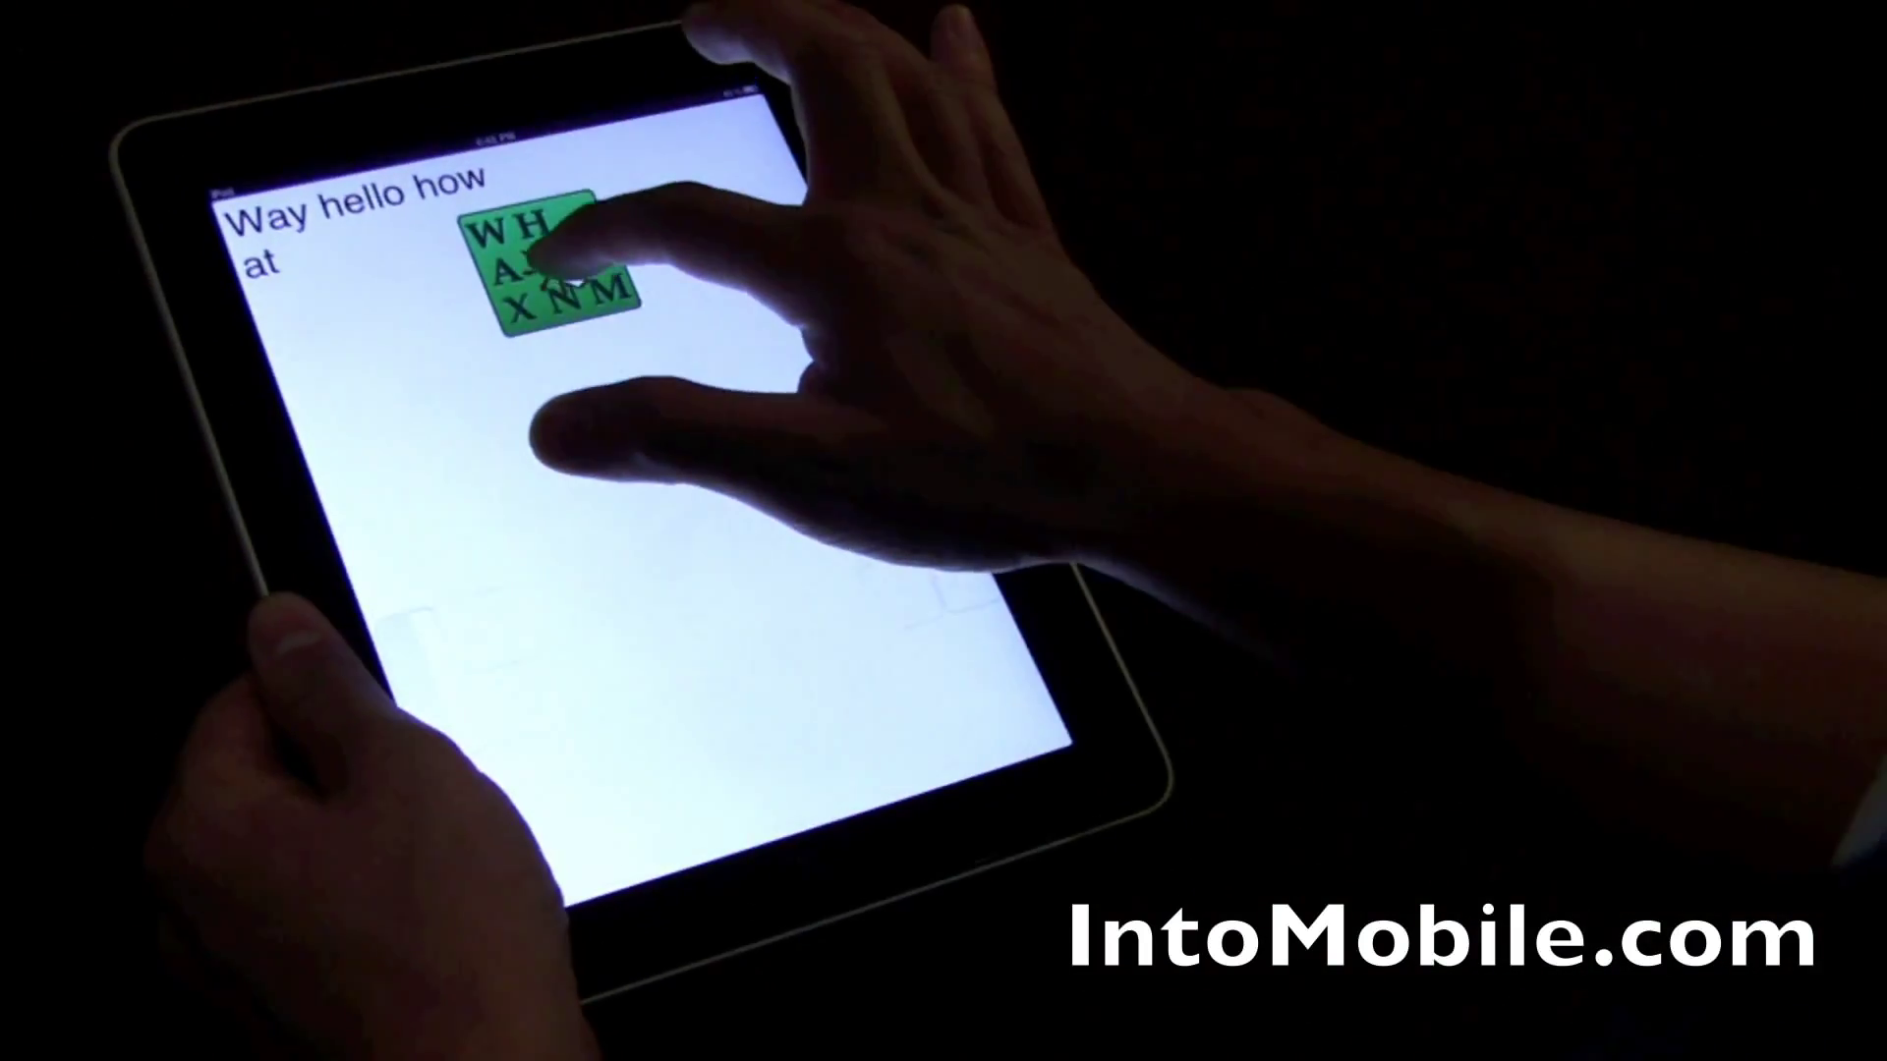
{"action": "type", "text": "i"}
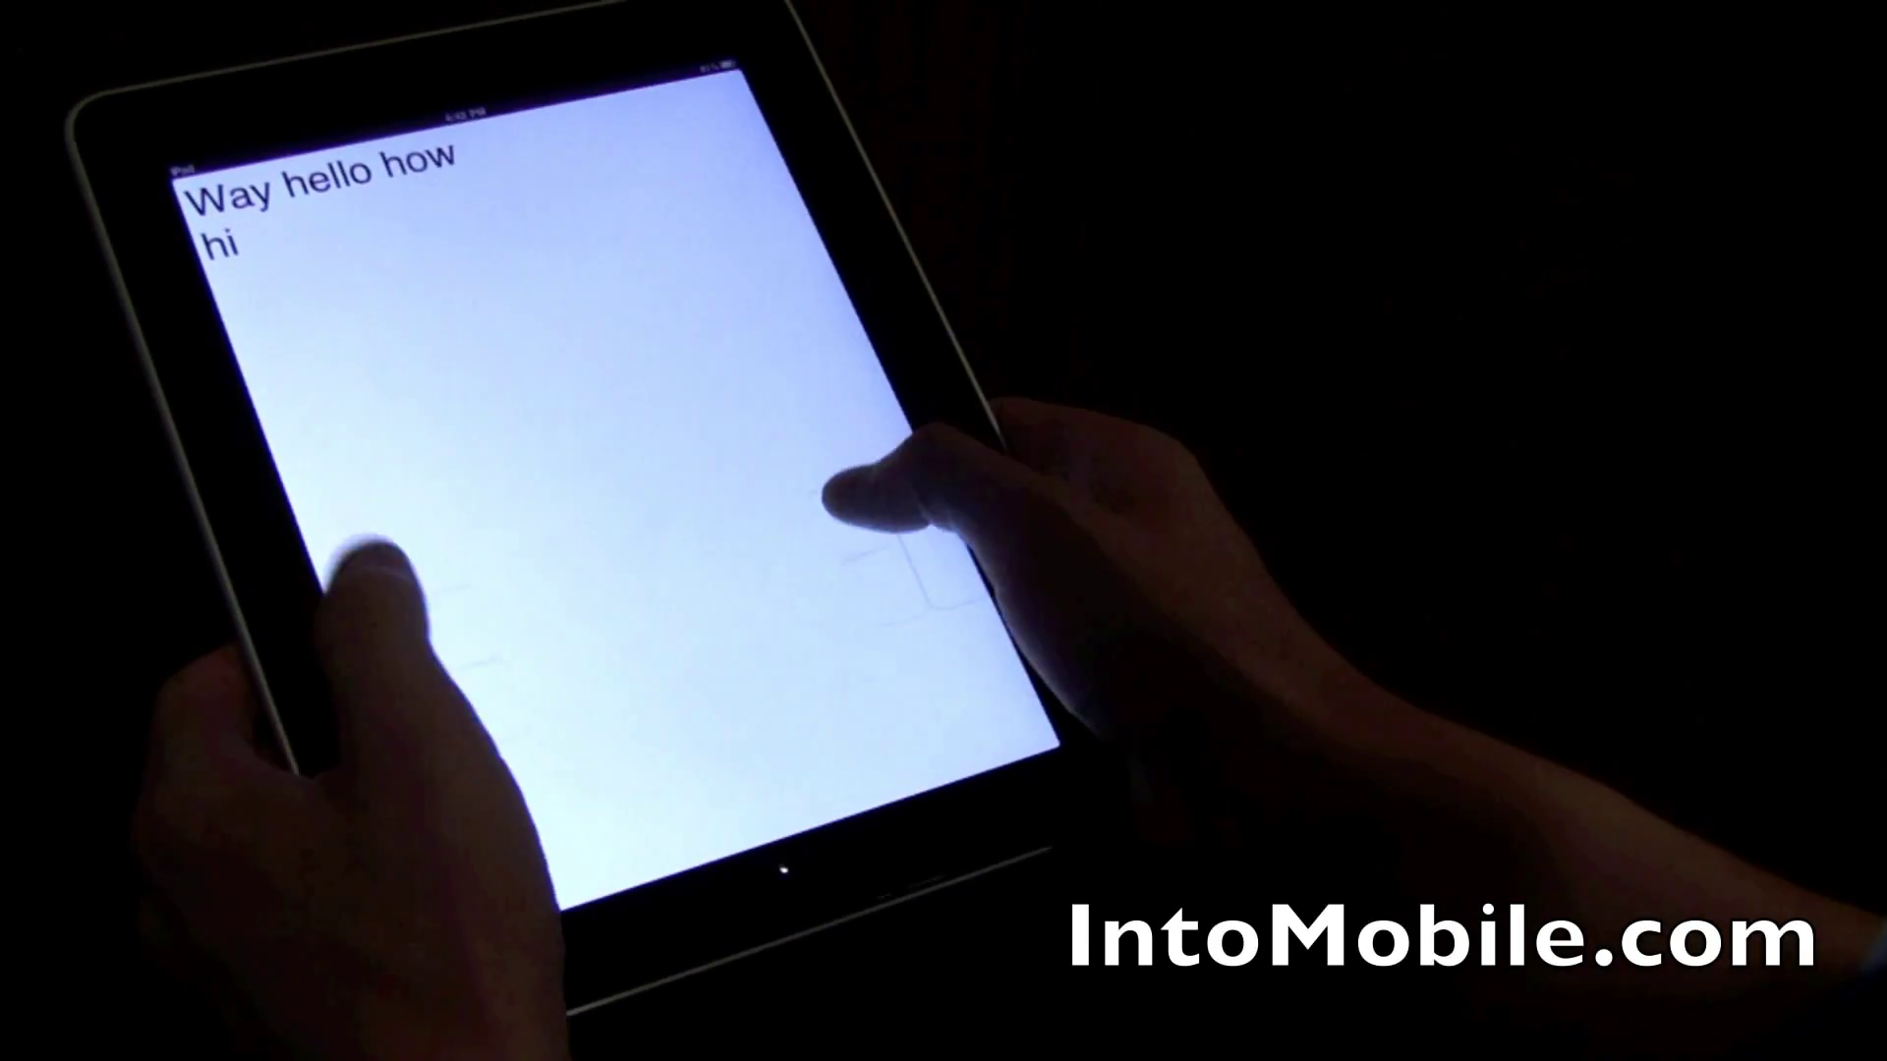
{"action": "type", "text": "c"}
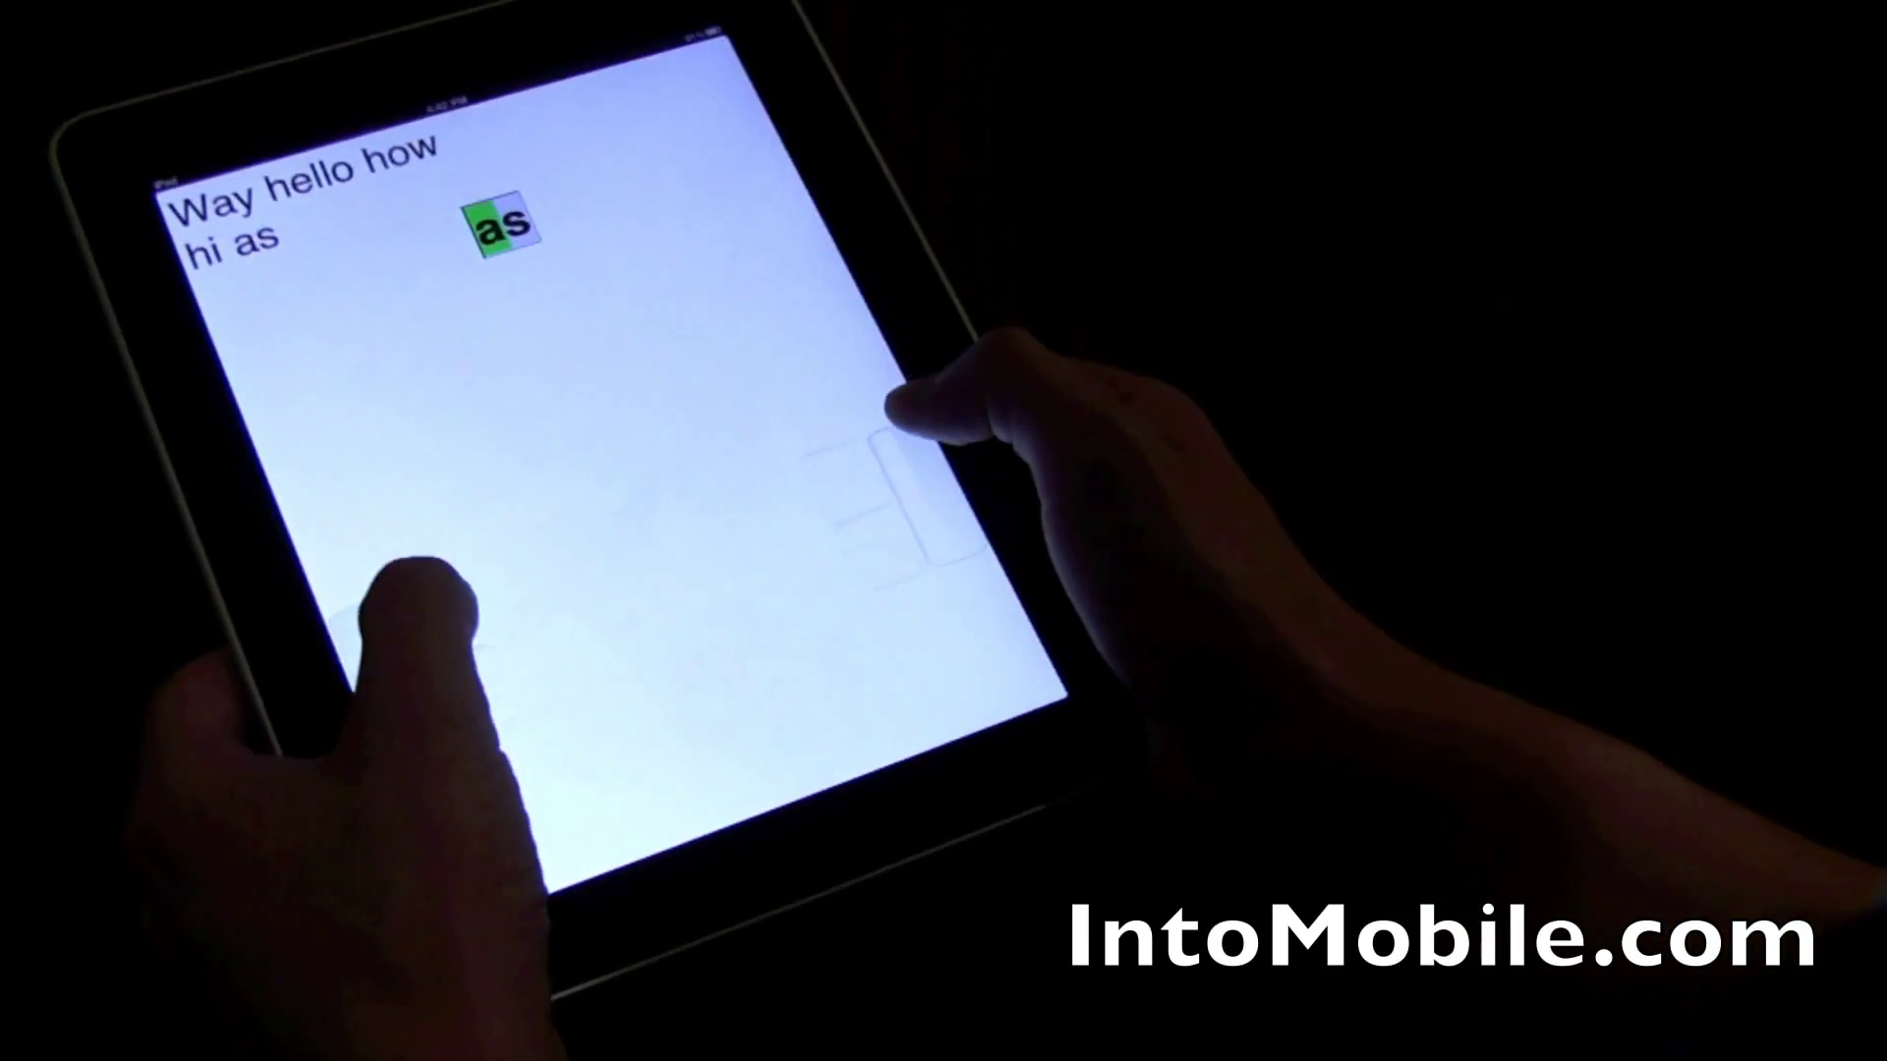
{"action": "type", "text": "t"}
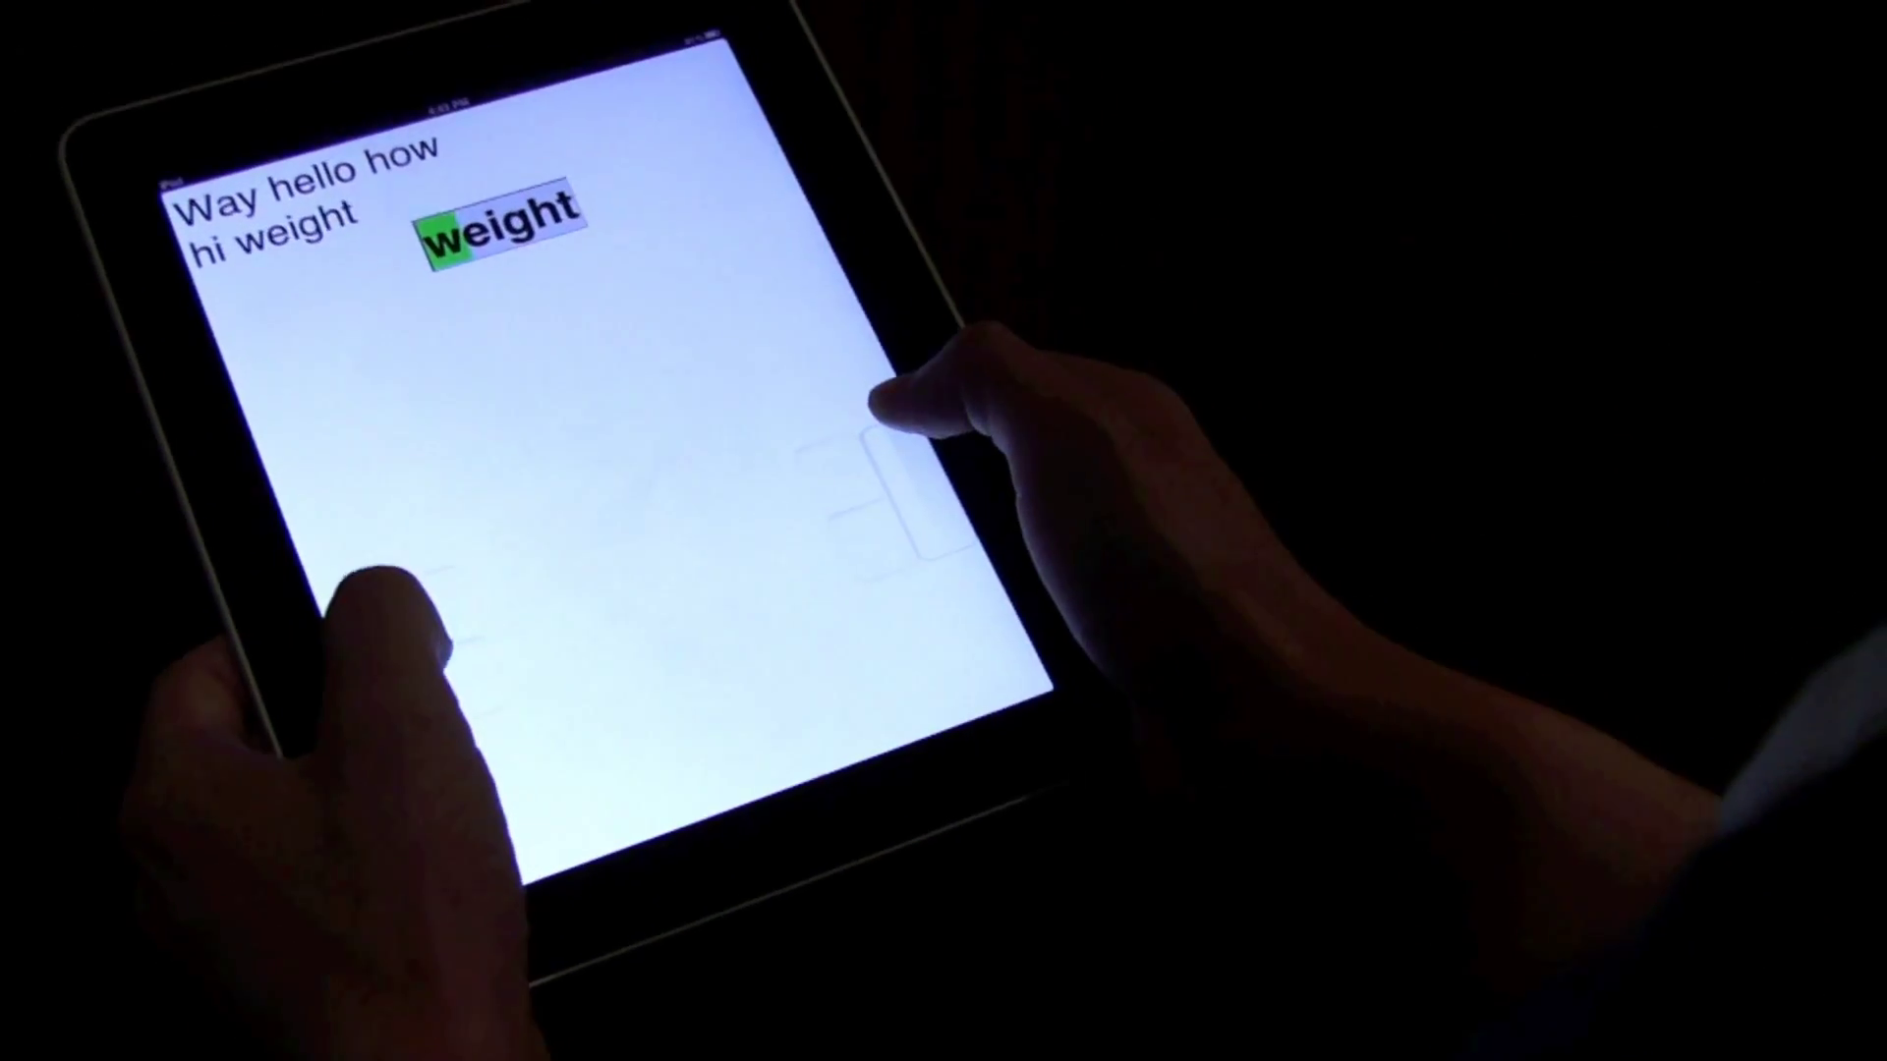
{"action": "type", "text": "autsaid"}
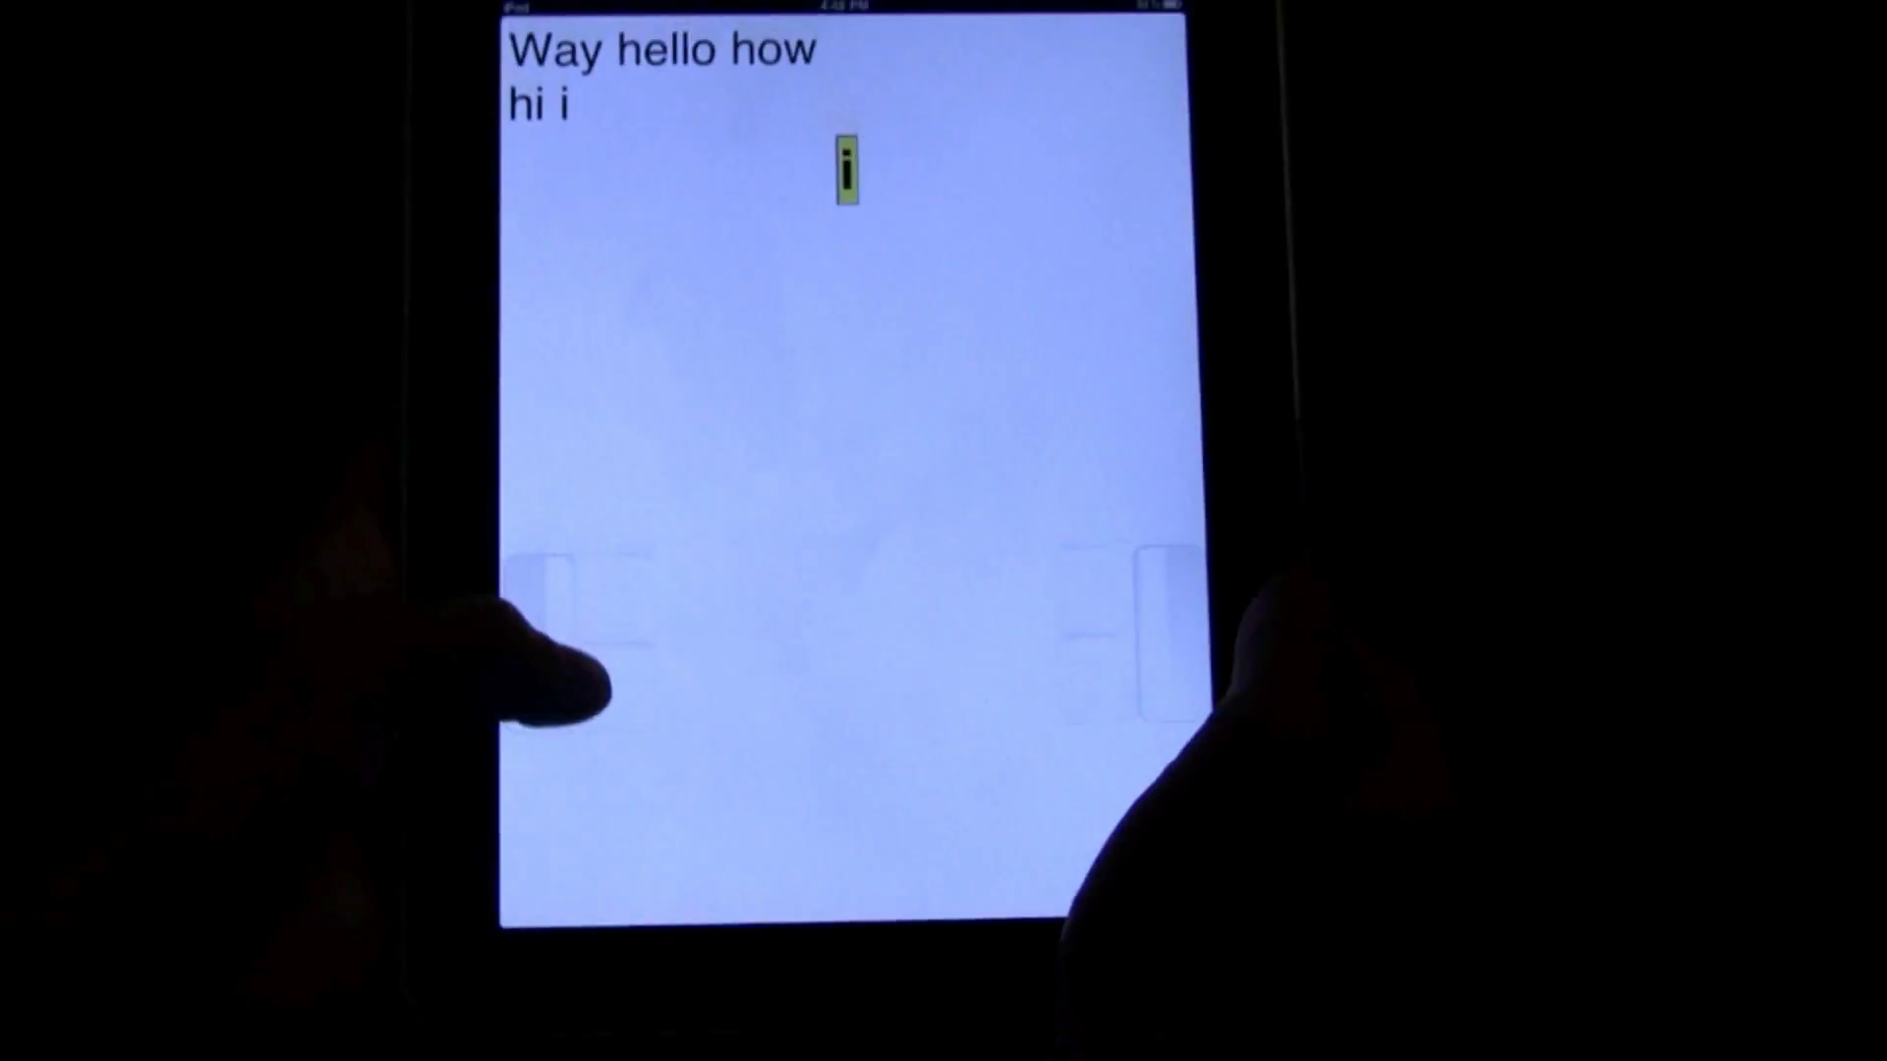
- Cycle the predicted word candidates to enter 'hi friends' on the second line
{"action": "key", "text": "BackSpace"}
{"action": "type", "text": "to"}
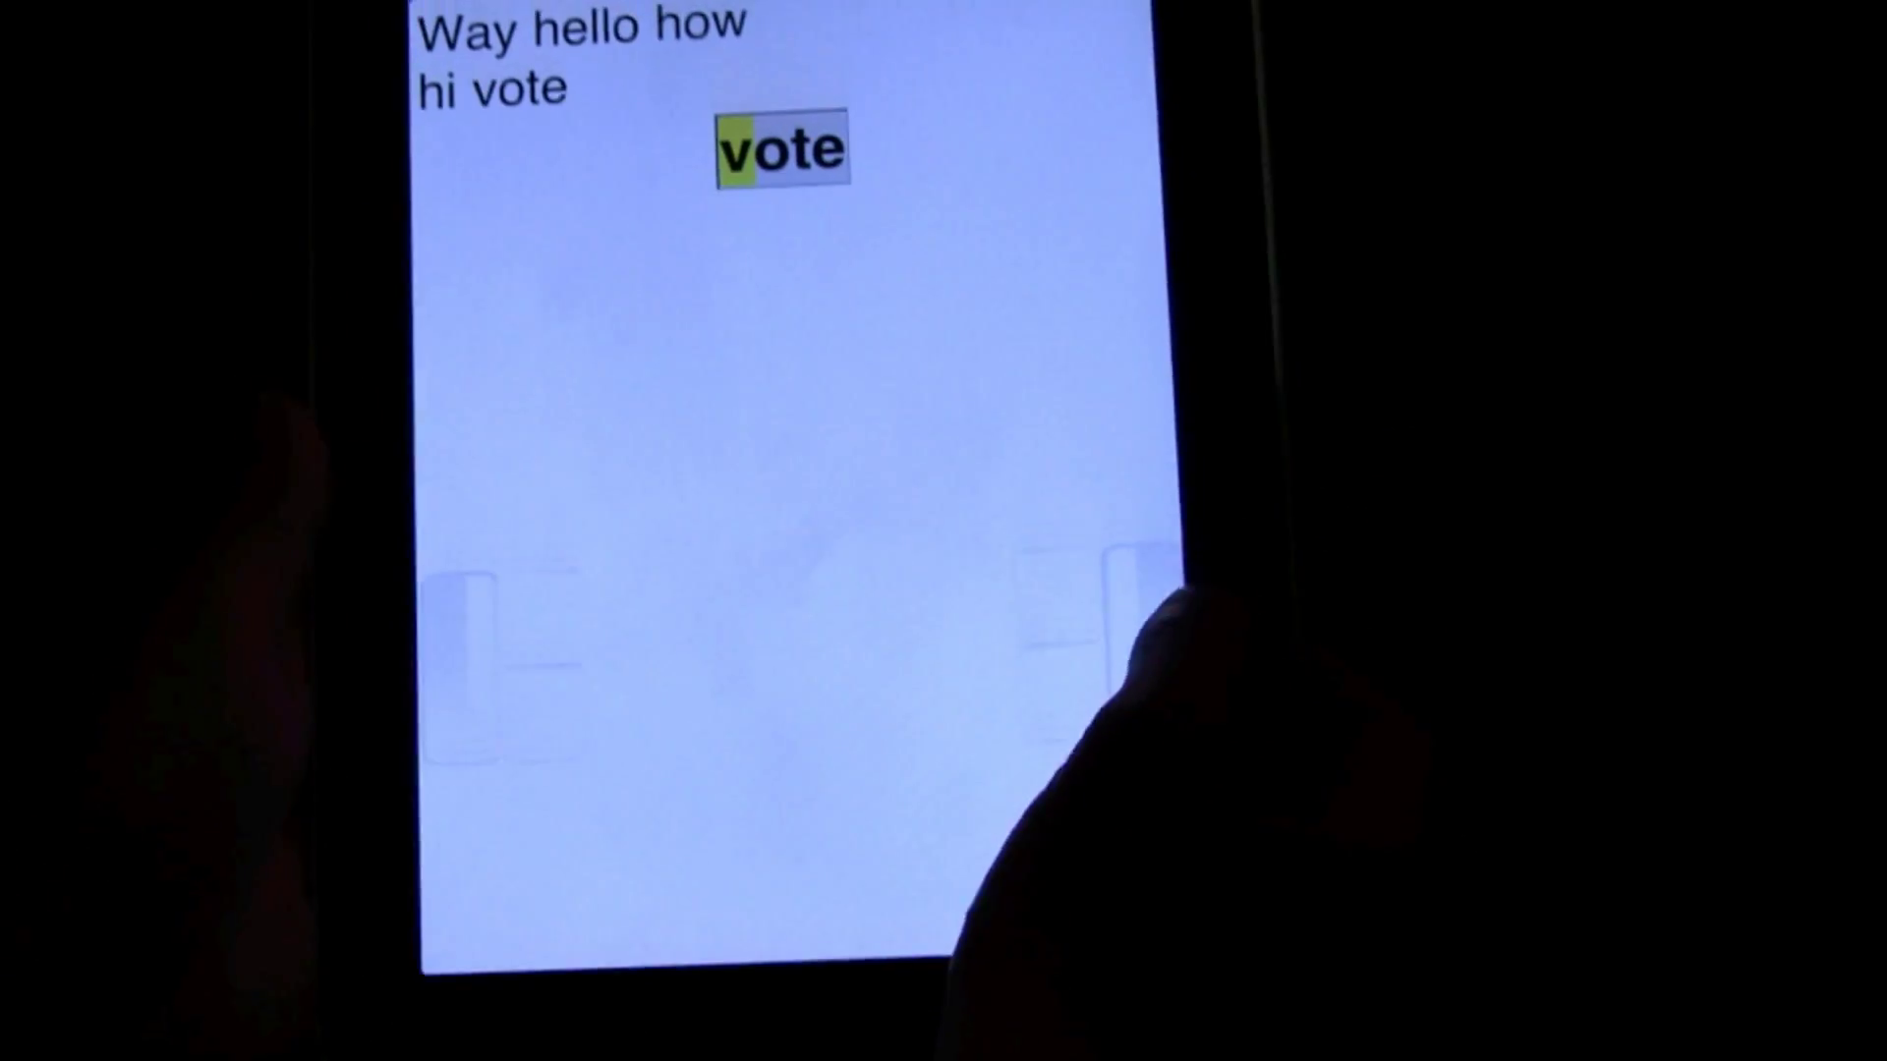
{"action": "left_click", "coordinate": [1102, 637]}
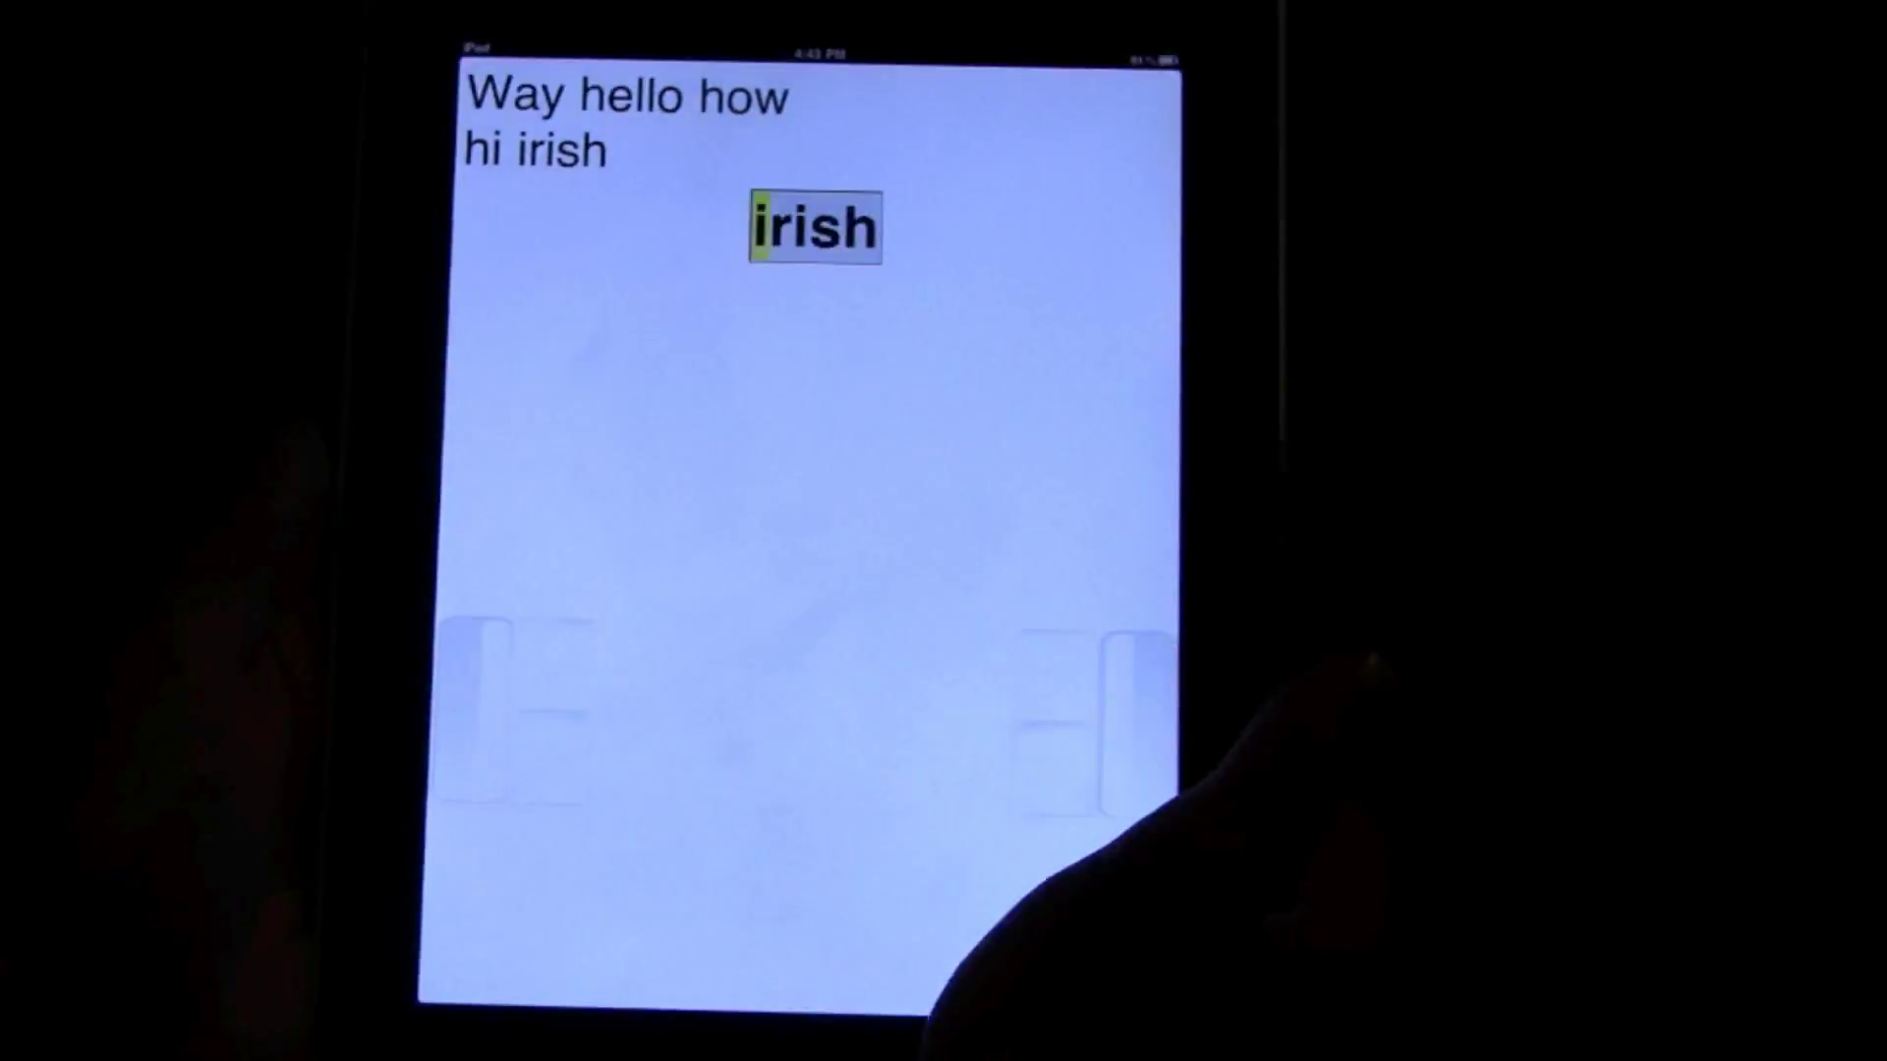